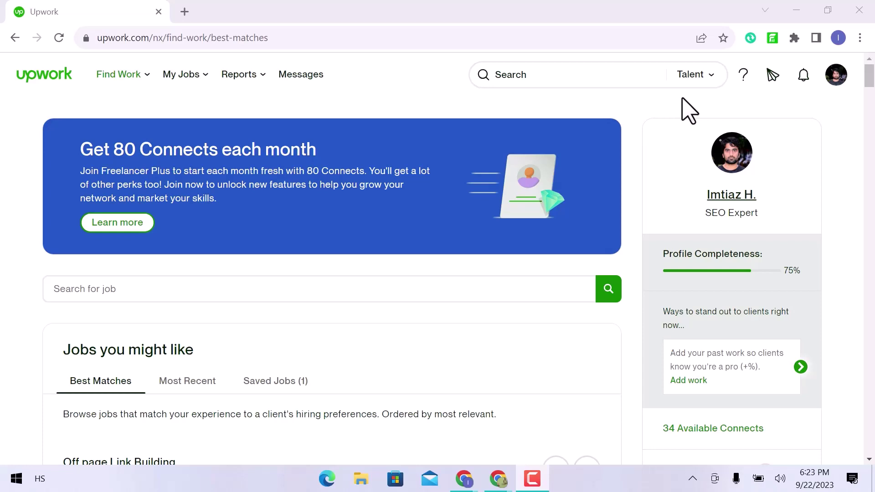
- Search Upwork jobs for 'translator'
{"action": "left_click", "coordinate": [708, 82]}
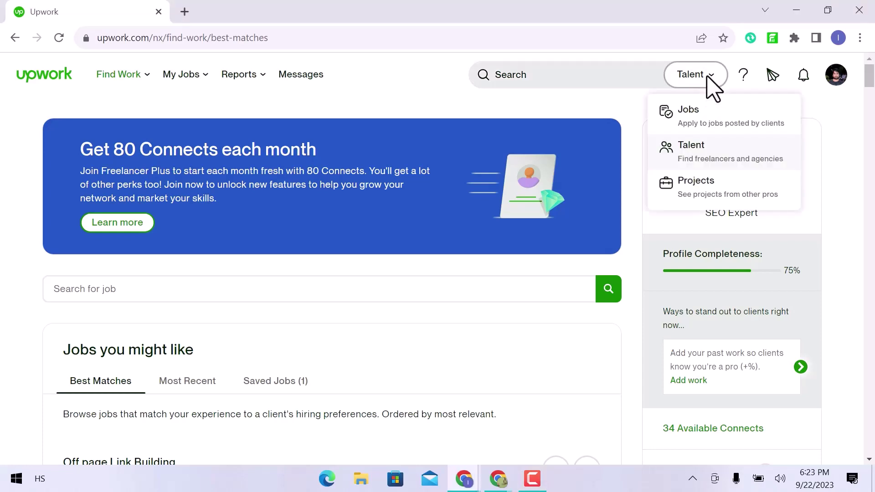
{"action": "left_click", "coordinate": [728, 132]}
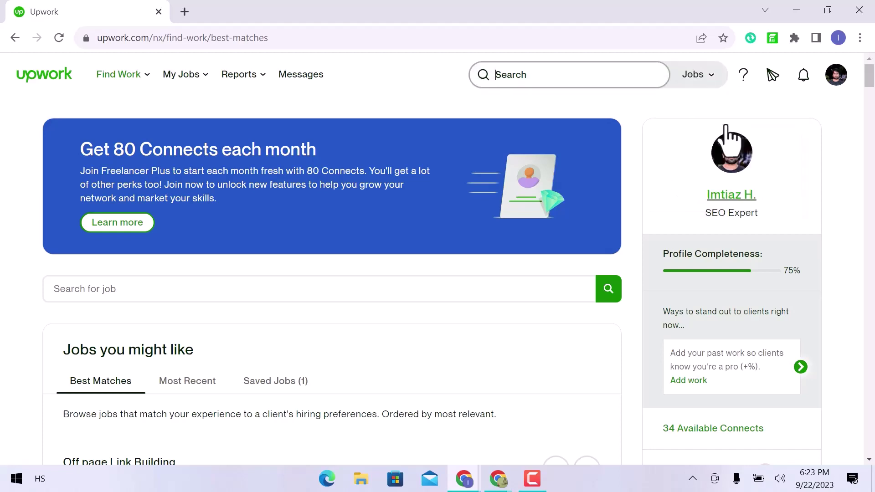
{"action": "left_click", "coordinate": [602, 76]}
{"action": "type", "text": "translator"}
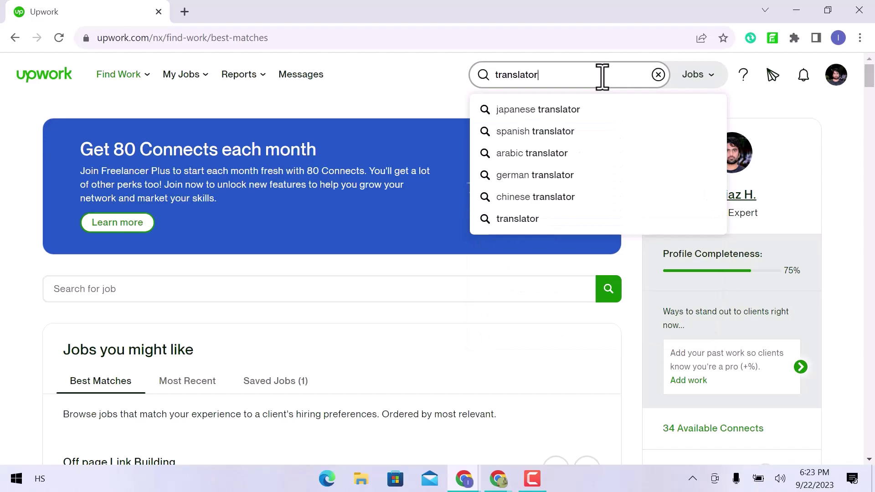
{"action": "key", "text": "Return"}
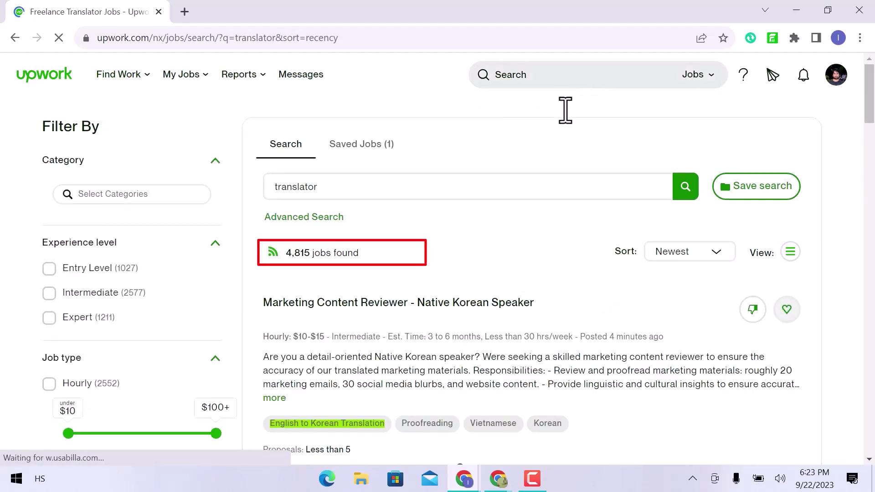
- Scroll through the 4,815 translator job results sorted by Newest
{"action": "scroll", "coordinate": [464, 250], "scroll_direction": "down", "scroll_amount": 4}
{"action": "scroll", "coordinate": [465, 251], "scroll_direction": "down", "scroll_amount": 12}
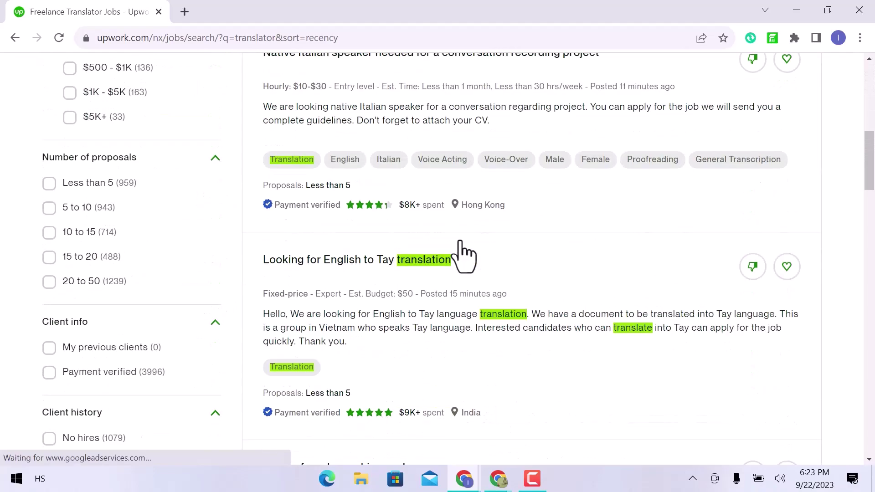
{"action": "scroll", "coordinate": [463, 256], "scroll_direction": "down", "scroll_amount": 18}
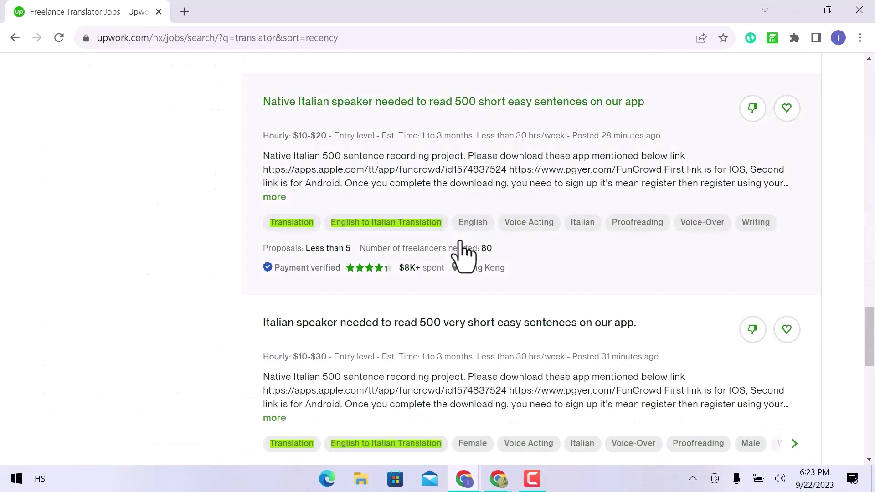
{"action": "scroll", "coordinate": [464, 255], "scroll_direction": "up", "scroll_amount": 18}
{"action": "scroll", "coordinate": [464, 255], "scroll_direction": "up", "scroll_amount": 15}
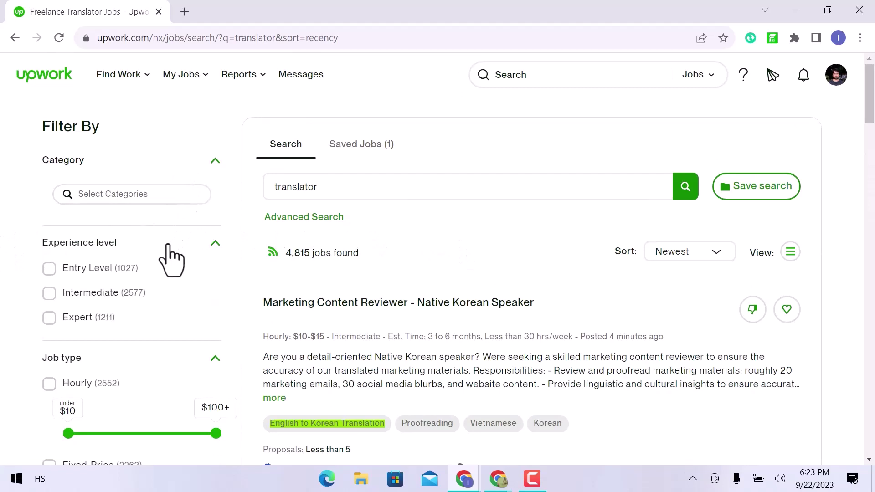
{"action": "scroll", "coordinate": [171, 264], "scroll_direction": "down", "scroll_amount": 3}
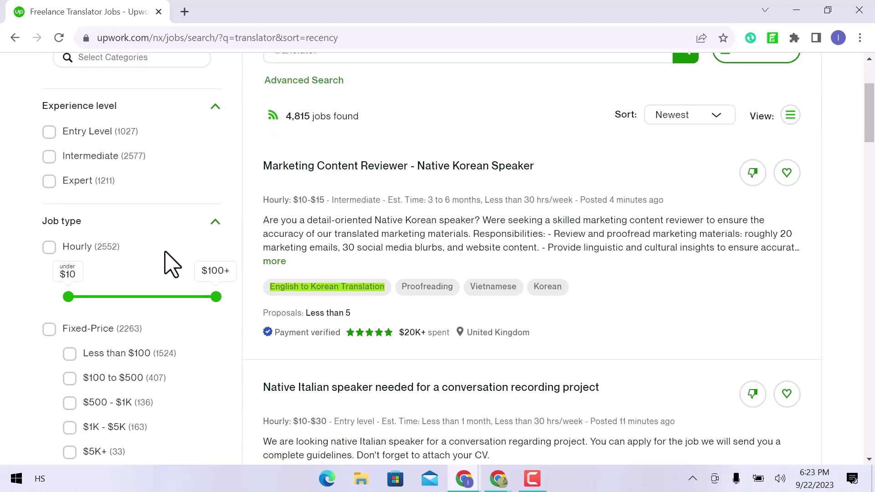
{"action": "scroll", "coordinate": [170, 265], "scroll_direction": "down", "scroll_amount": 5}
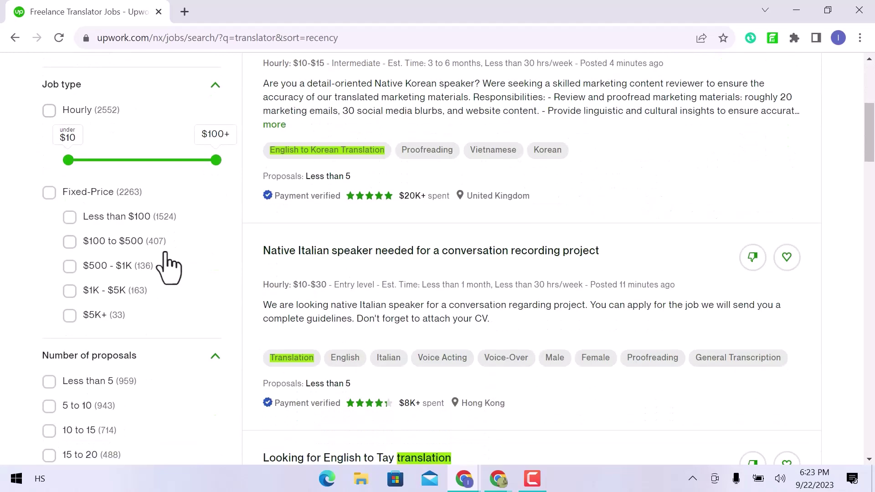
{"action": "scroll", "coordinate": [169, 268], "scroll_direction": "down", "scroll_amount": 3}
{"action": "scroll", "coordinate": [170, 268], "scroll_direction": "down", "scroll_amount": 5}
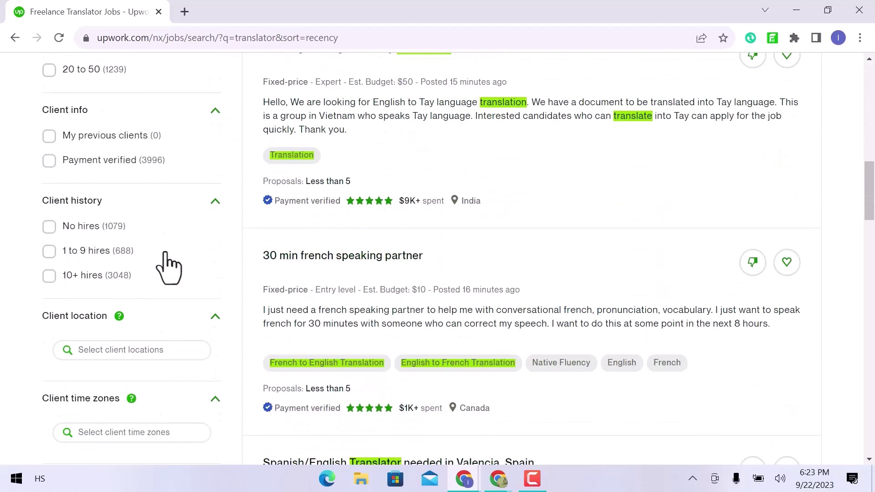
{"action": "scroll", "coordinate": [168, 267], "scroll_direction": "down", "scroll_amount": 3}
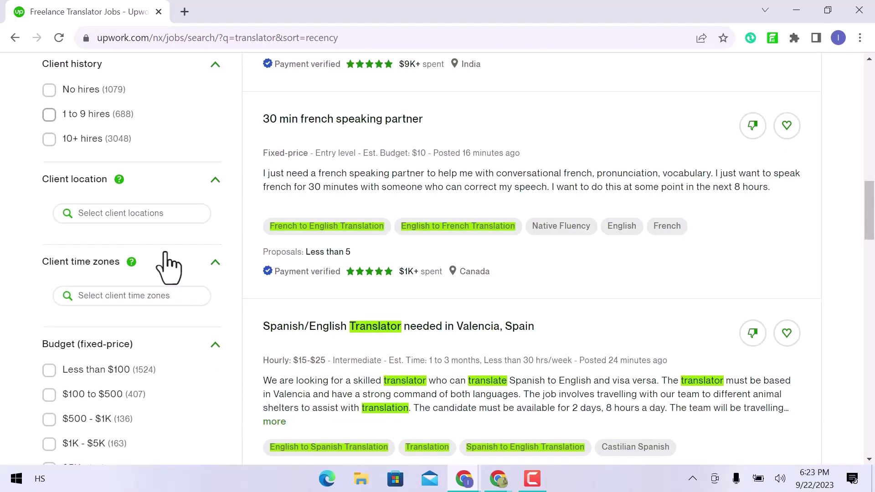
{"action": "scroll", "coordinate": [168, 266], "scroll_direction": "down", "scroll_amount": 5}
{"action": "scroll", "coordinate": [173, 265], "scroll_direction": "down", "scroll_amount": 1}
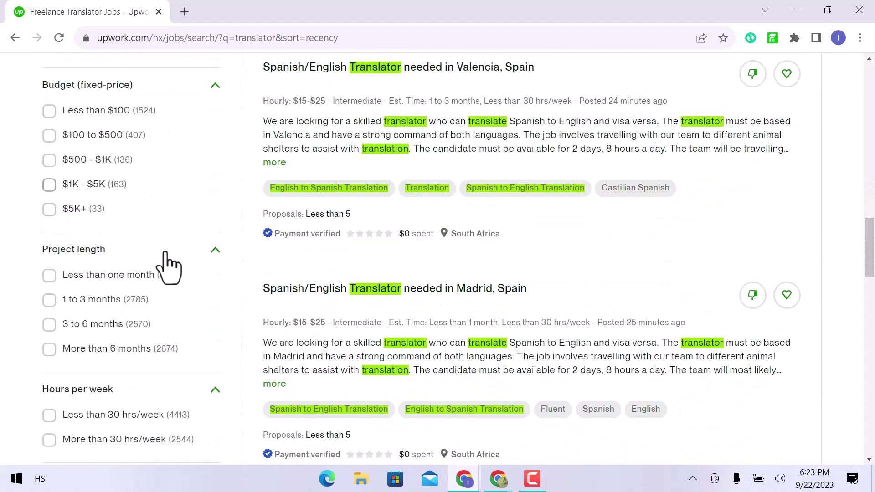
{"action": "scroll", "coordinate": [166, 254], "scroll_direction": "down", "scroll_amount": 5}
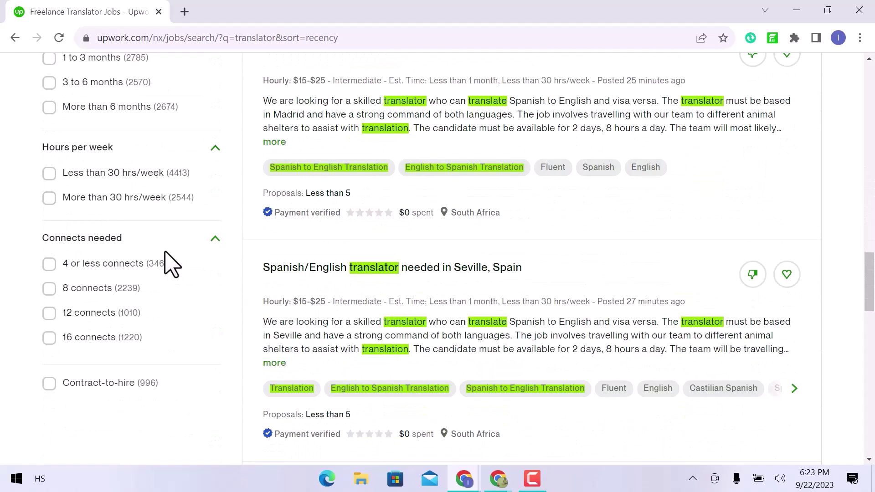
{"action": "scroll", "coordinate": [166, 264], "scroll_direction": "up", "scroll_amount": 15}
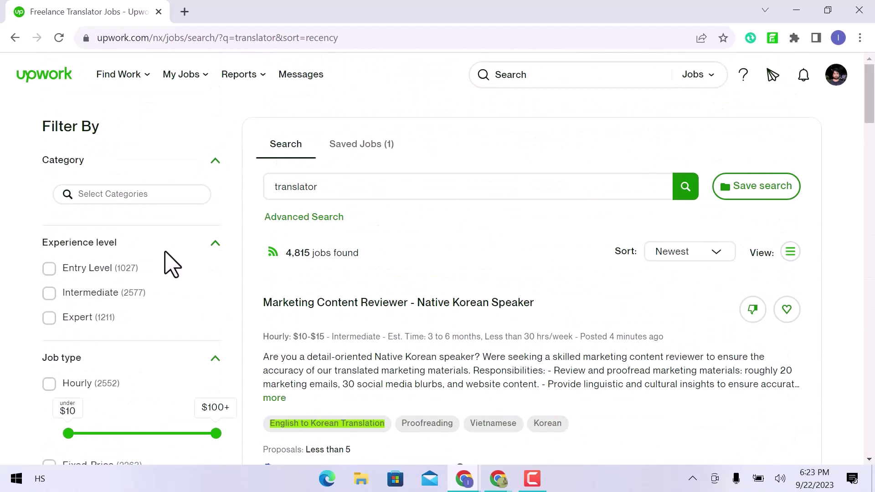
- Dismiss Advanced Search unused and scroll down to the Valencia Spanish/English Translator listing
{"action": "left_click", "coordinate": [305, 217]}
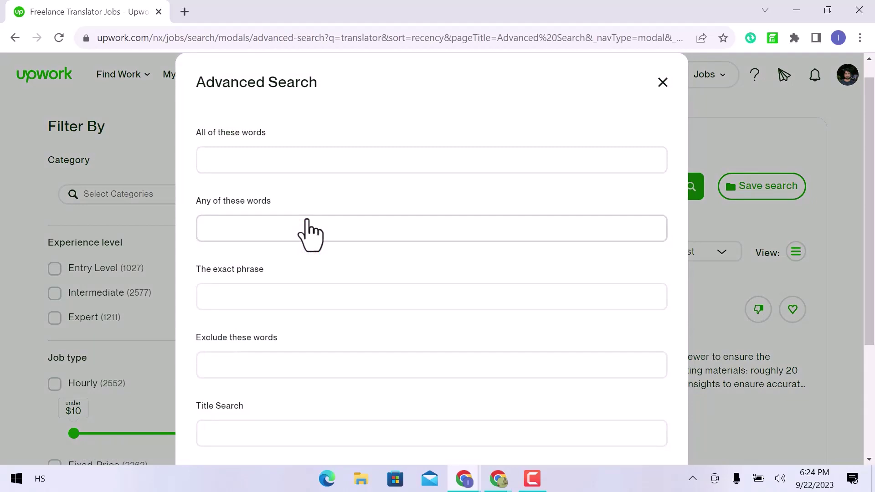
{"action": "left_click", "coordinate": [663, 83]}
{"action": "scroll", "coordinate": [595, 244], "scroll_direction": "down", "scroll_amount": 3}
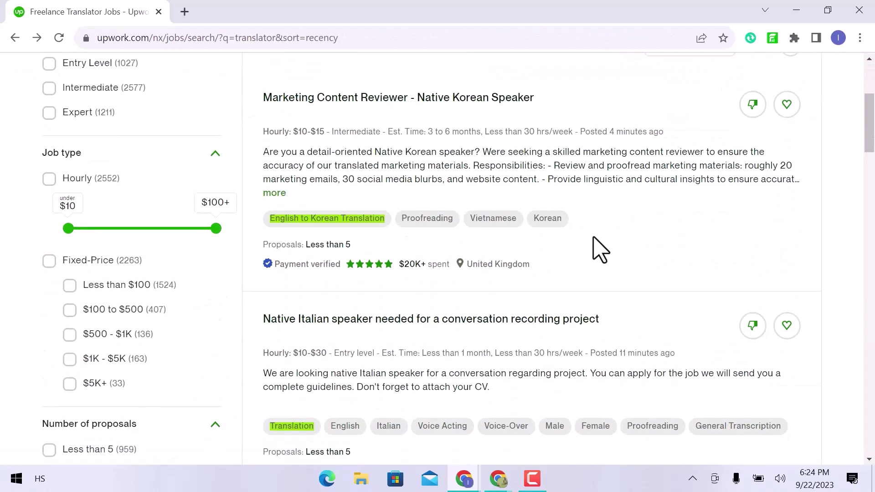
{"action": "scroll", "coordinate": [597, 253], "scroll_direction": "down", "scroll_amount": 3}
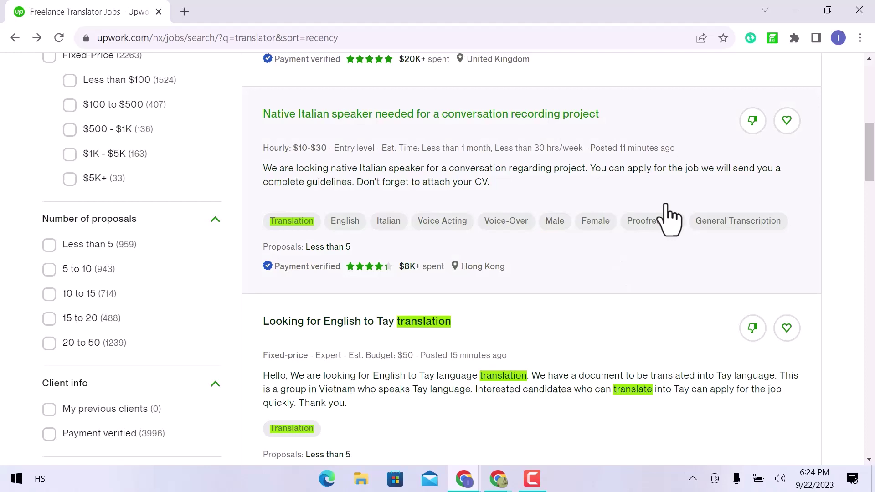
{"action": "scroll", "coordinate": [669, 216], "scroll_direction": "down", "scroll_amount": 4}
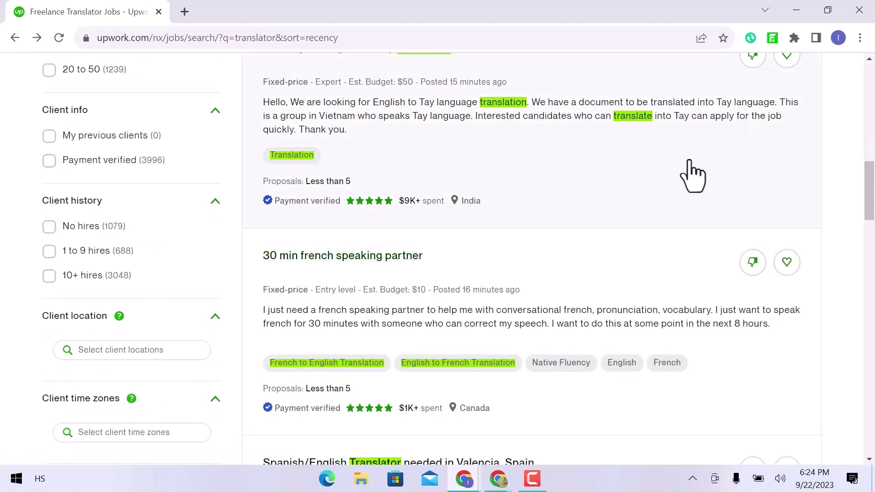
{"action": "scroll", "coordinate": [689, 176], "scroll_direction": "down", "scroll_amount": 4}
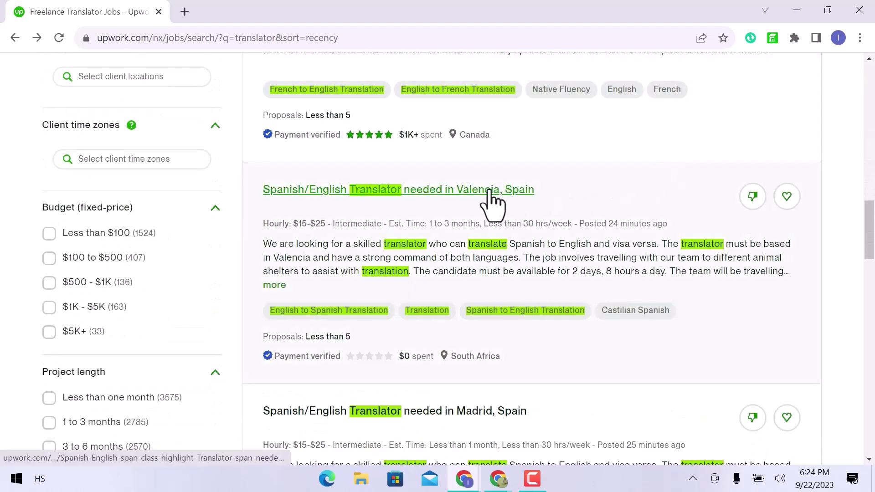
- Open the 'Spanish/English Translator needed in Valencia, Spain' job details and review its qualifications
{"action": "left_click", "coordinate": [488, 191]}
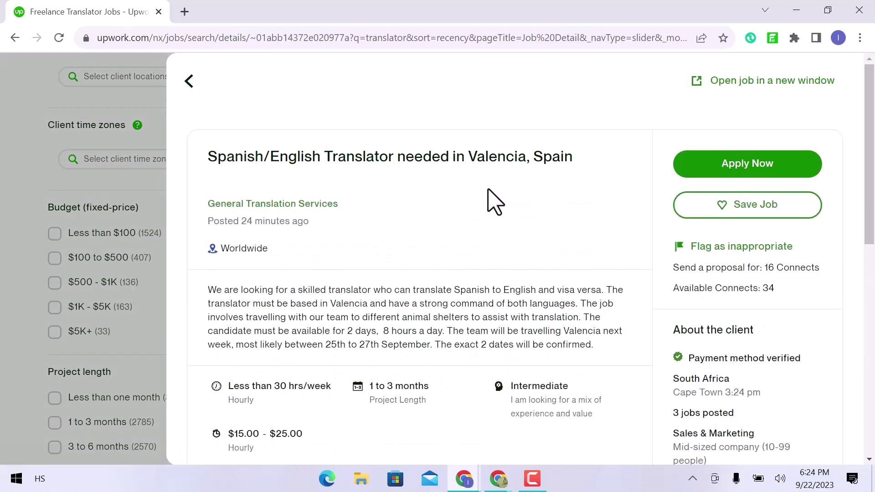
{"action": "scroll", "coordinate": [495, 201], "scroll_direction": "down", "scroll_amount": 3}
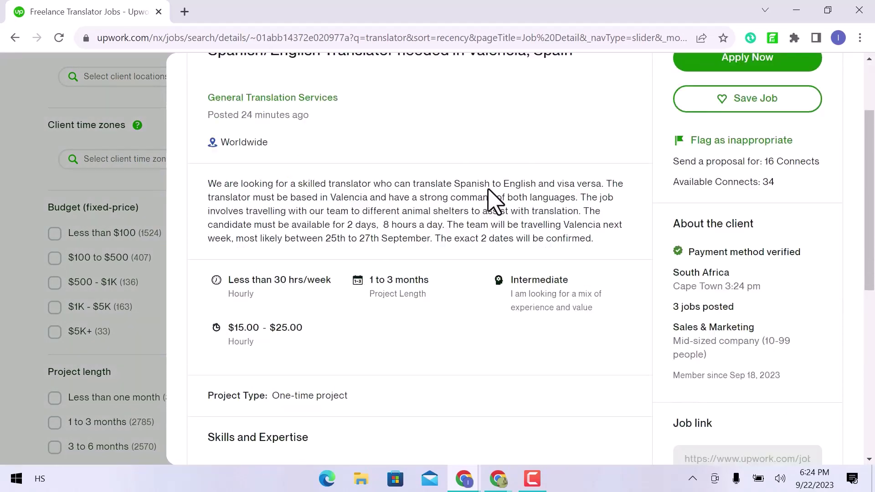
{"action": "scroll", "coordinate": [495, 201], "scroll_direction": "down", "scroll_amount": 6}
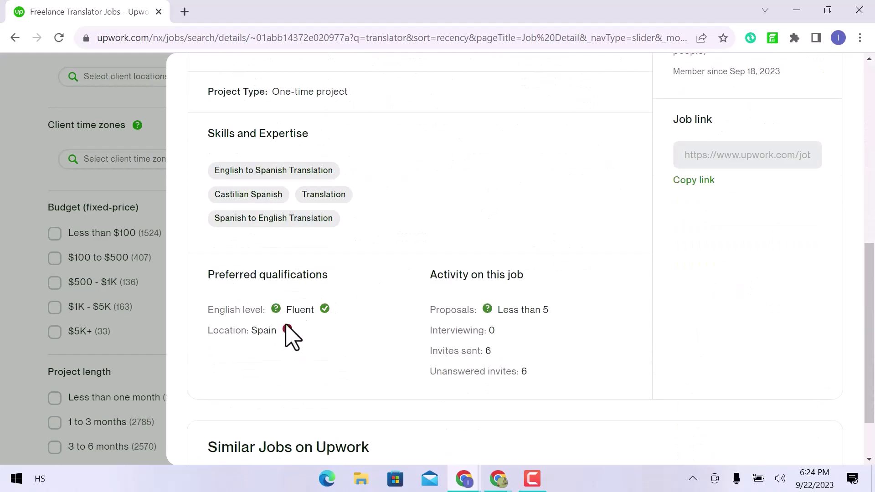
{"action": "mouse_move", "coordinate": [289, 328]}
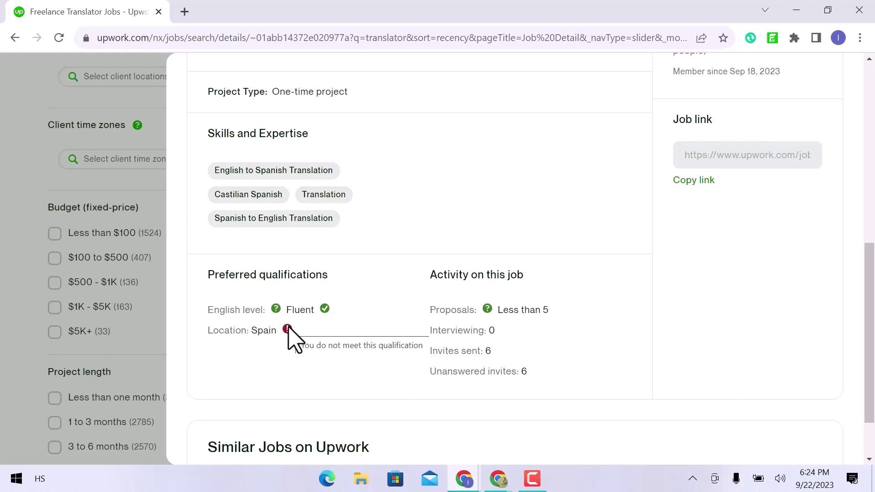
{"action": "scroll", "coordinate": [288, 329], "scroll_direction": "up", "scroll_amount": 8}
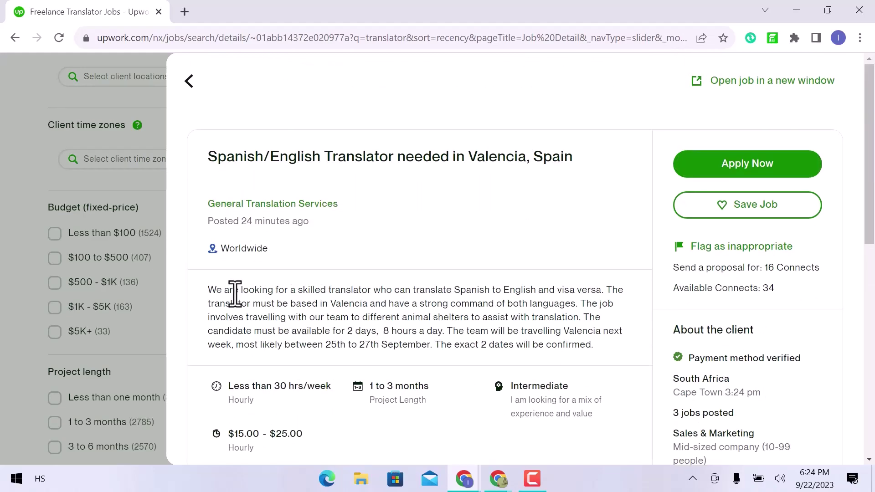
{"action": "left_click", "coordinate": [707, 180]}
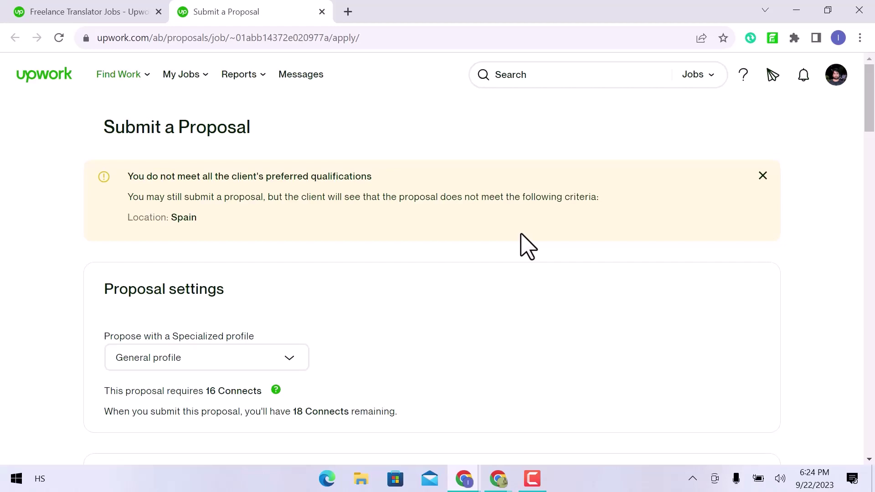
{"action": "scroll", "coordinate": [522, 236], "scroll_direction": "down", "scroll_amount": 6}
{"action": "scroll", "coordinate": [527, 246], "scroll_direction": "down", "scroll_amount": 1}
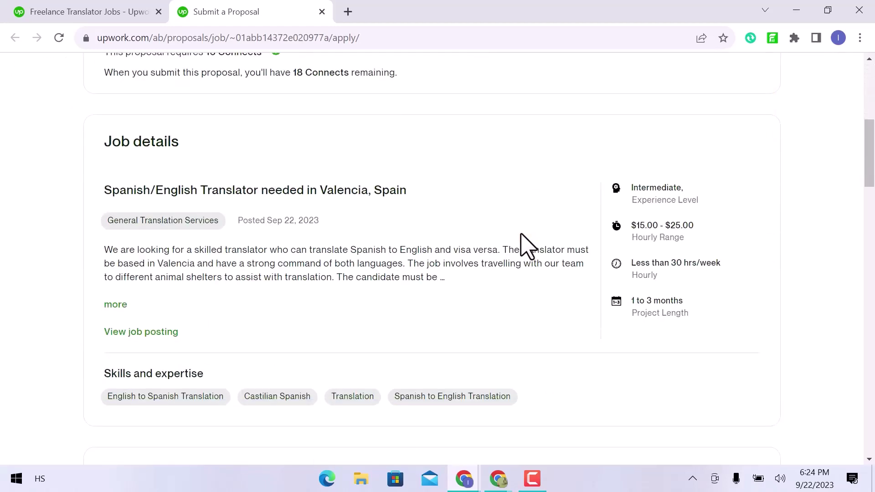
{"action": "scroll", "coordinate": [528, 246], "scroll_direction": "down", "scroll_amount": 4}
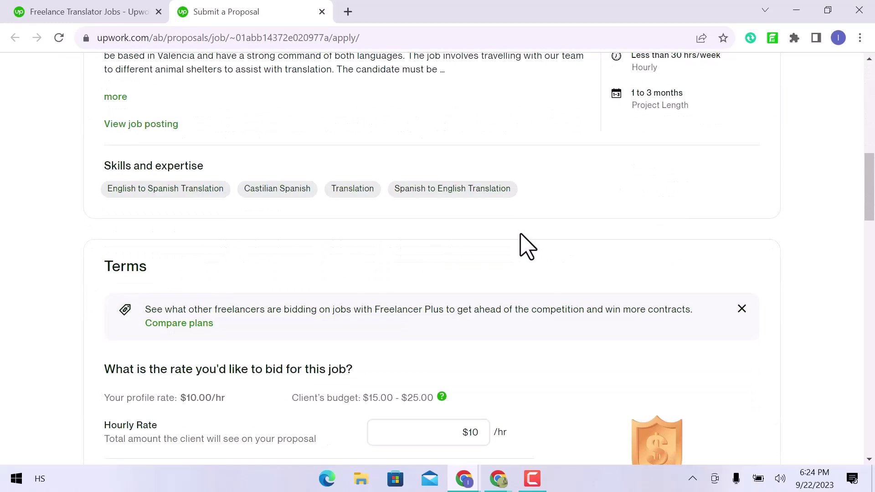
{"action": "scroll", "coordinate": [527, 246], "scroll_direction": "down", "scroll_amount": 4}
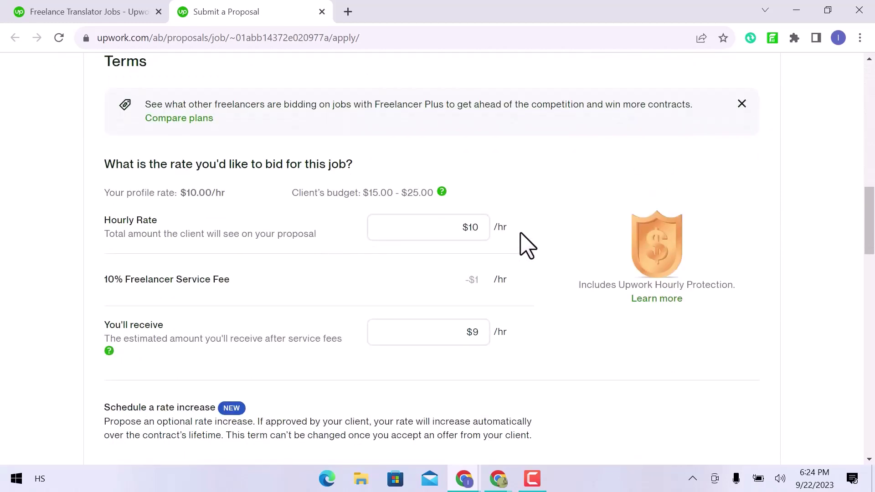
- Change the hourly rate bid from $10 to $20.00
{"action": "left_click", "coordinate": [447, 229]}
{"action": "left_click_drag", "start_coordinate": [451, 230], "coordinate": [486, 227]}
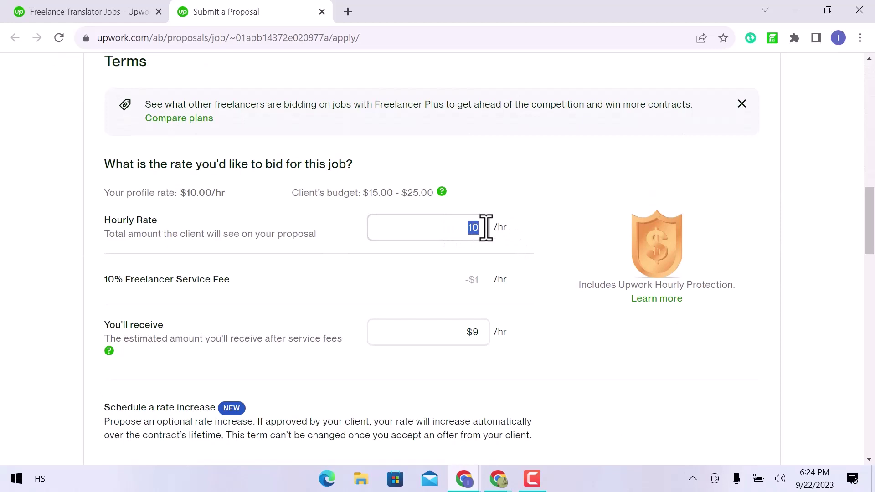
{"action": "type", "text": "20"}
{"action": "left_click", "coordinate": [473, 204]}
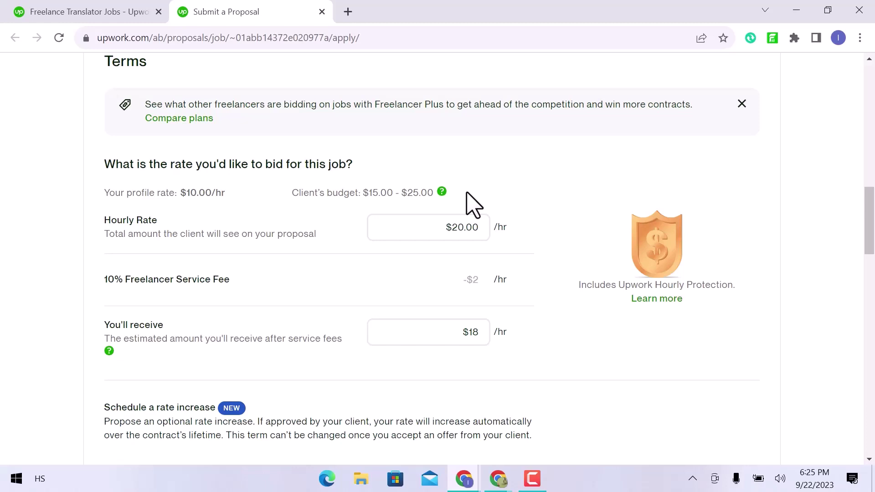
- Schedule a 5% rate increase every 3 months
{"action": "scroll", "coordinate": [473, 204], "scroll_direction": "down", "scroll_amount": 3}
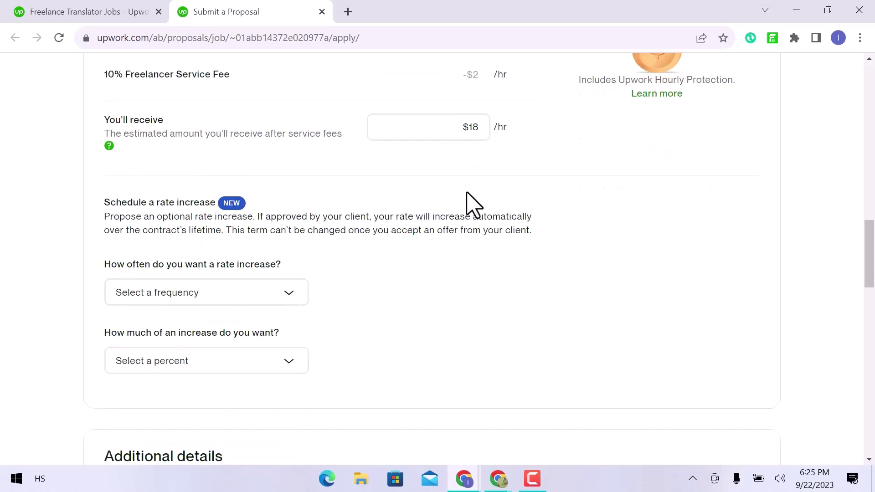
{"action": "scroll", "coordinate": [471, 203], "scroll_direction": "down", "scroll_amount": 3}
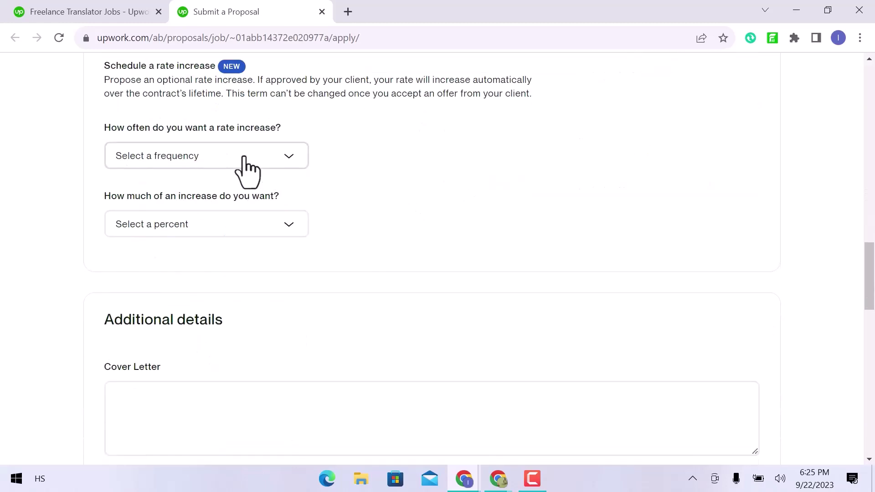
{"action": "left_click", "coordinate": [248, 171]}
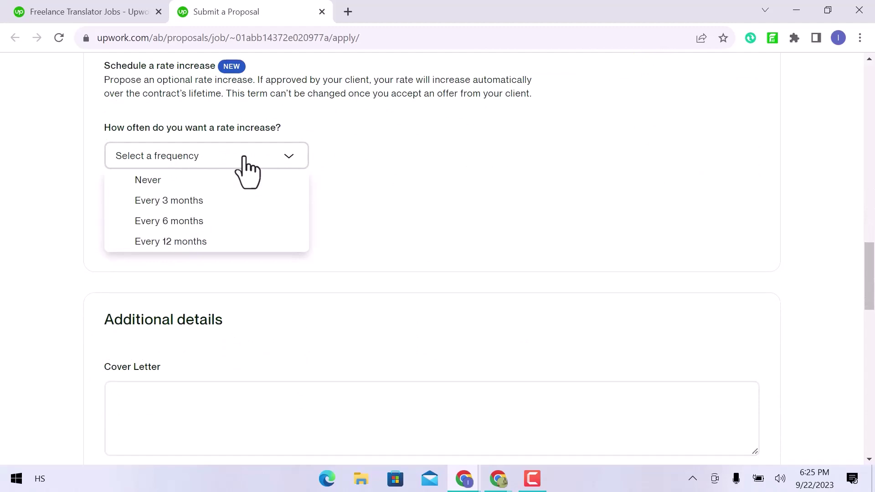
{"action": "left_click", "coordinate": [228, 204]}
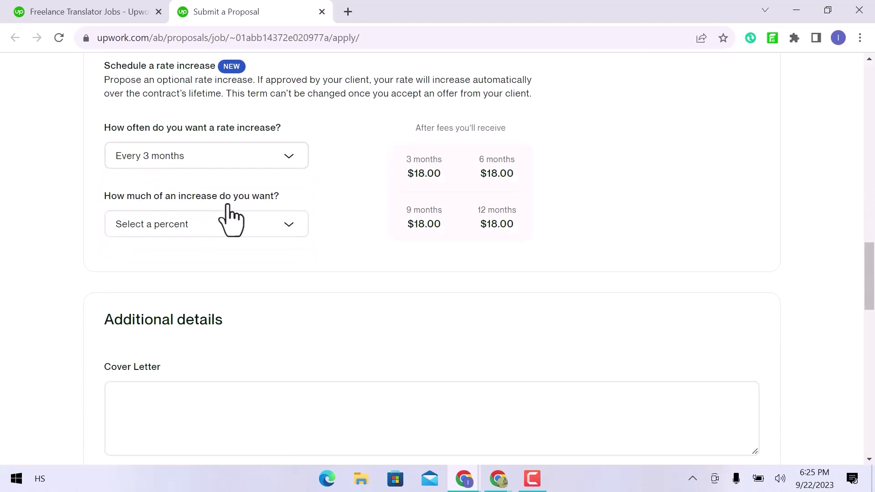
{"action": "left_click", "coordinate": [250, 229]}
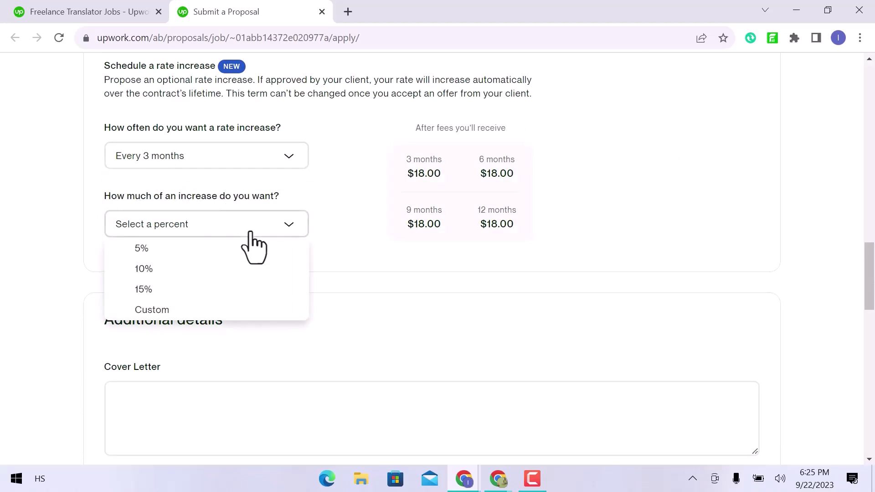
{"action": "left_click", "coordinate": [233, 255]}
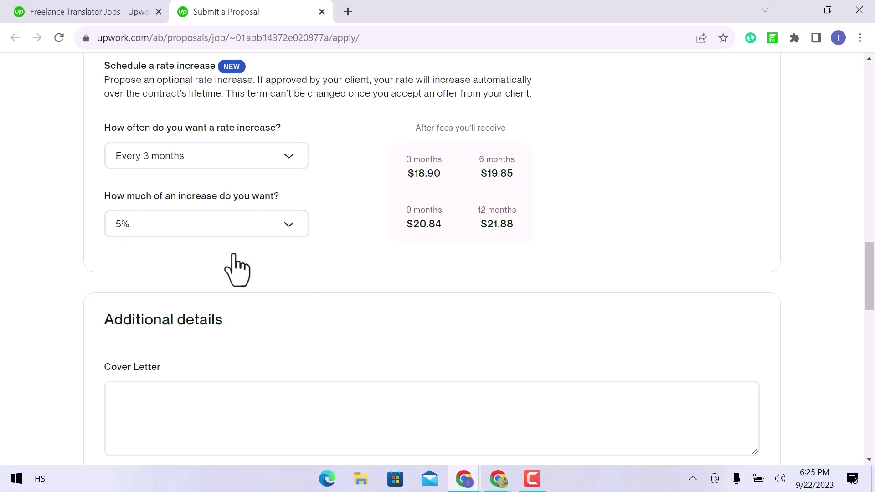
{"action": "scroll", "coordinate": [237, 269], "scroll_direction": "down", "scroll_amount": 6}
{"action": "left_click", "coordinate": [246, 159]}
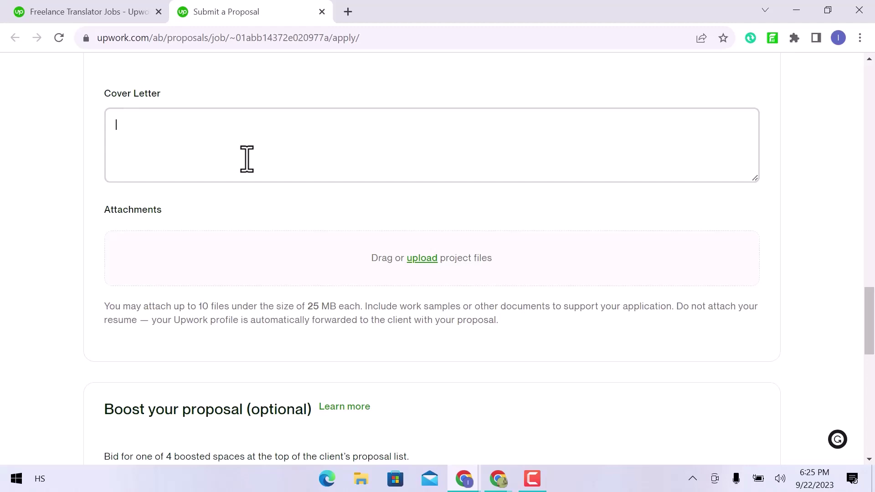
- Expand and select the full Valencia job description, then bring up the Google Bard window
{"action": "scroll", "coordinate": [246, 159], "scroll_direction": "up", "scroll_amount": 15}
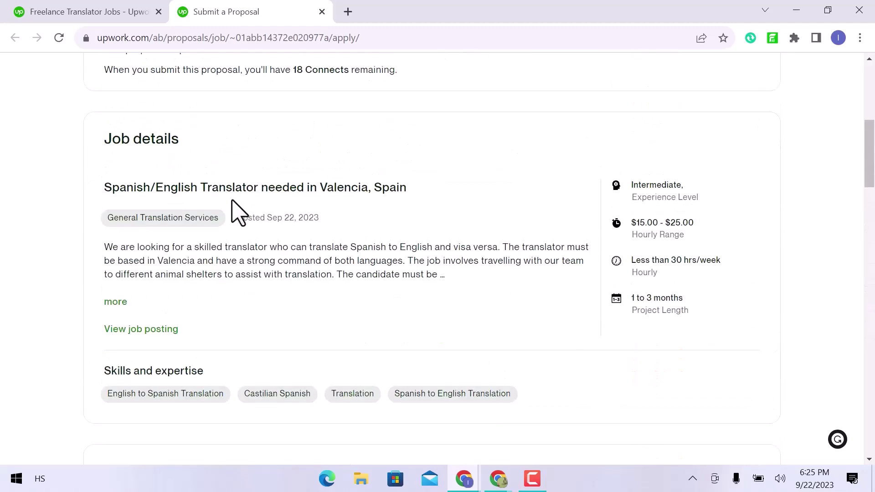
{"action": "left_click", "coordinate": [118, 302]}
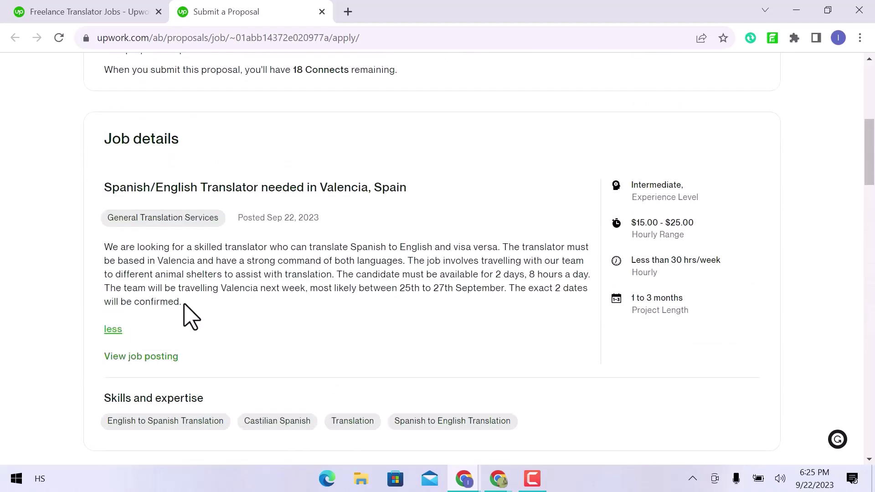
{"action": "left_click_drag", "start_coordinate": [184, 305], "coordinate": [108, 251]}
{"action": "key", "text": "ctrl+c"}
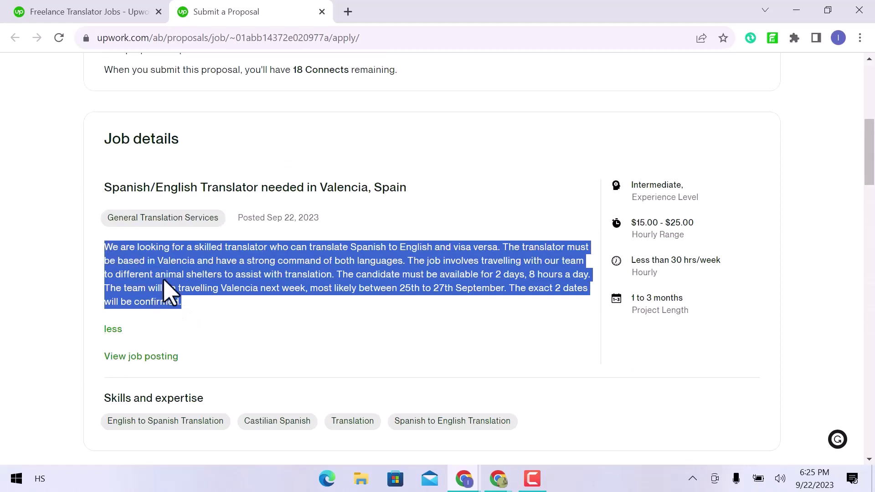
{"action": "left_click", "coordinate": [498, 479]}
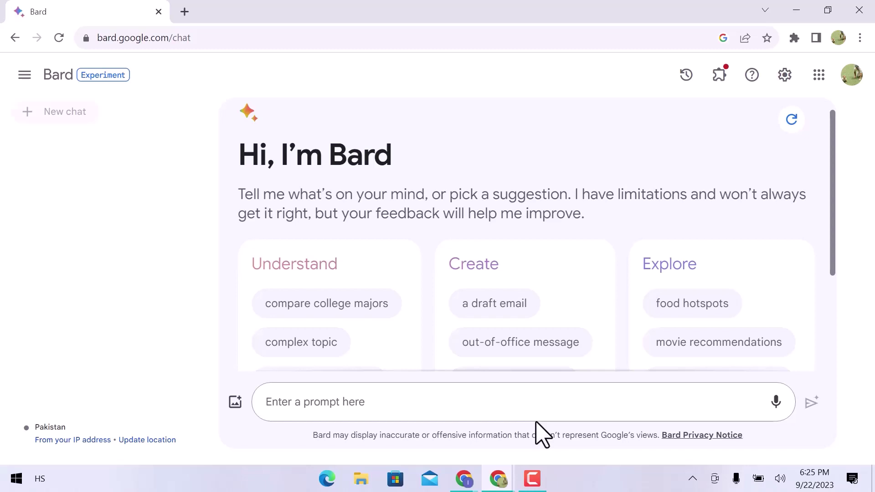
- Ask Bard, as a Spanish translator, to write an answer to the pasted job requirements
{"action": "left_click", "coordinate": [471, 408]}
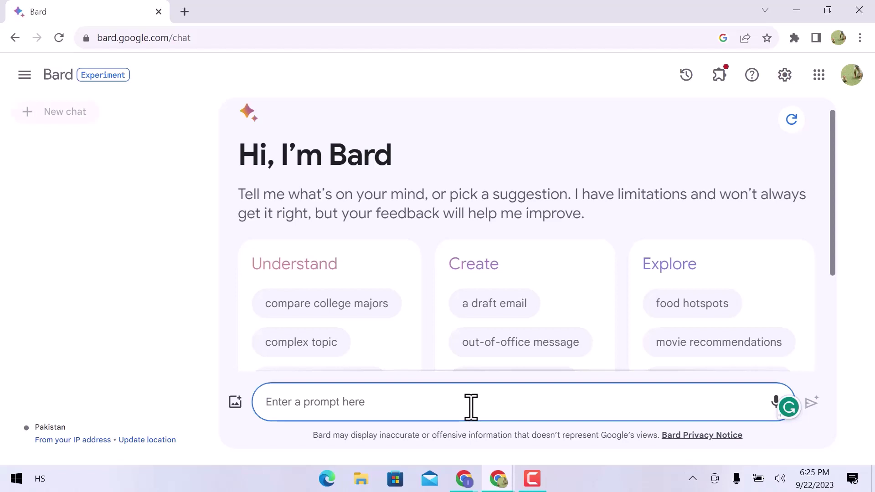
{"action": "type", "text": "I am a spanish translator"}
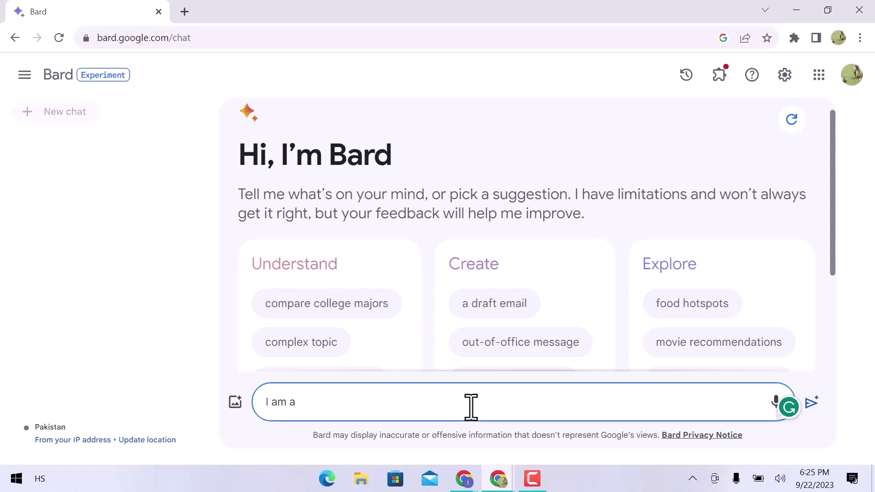
{"action": "mouse_move", "coordinate": [317, 403]}
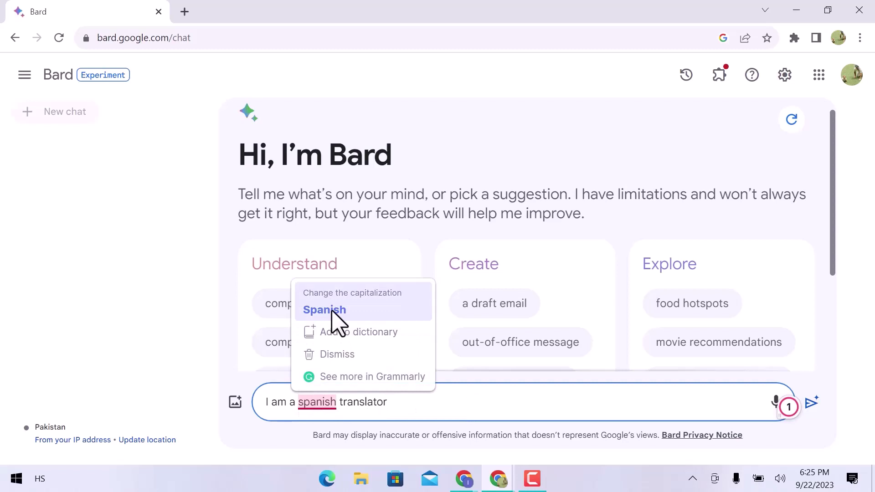
{"action": "left_click", "coordinate": [332, 323]}
{"action": "type", "text": ". Write an anwers for "}
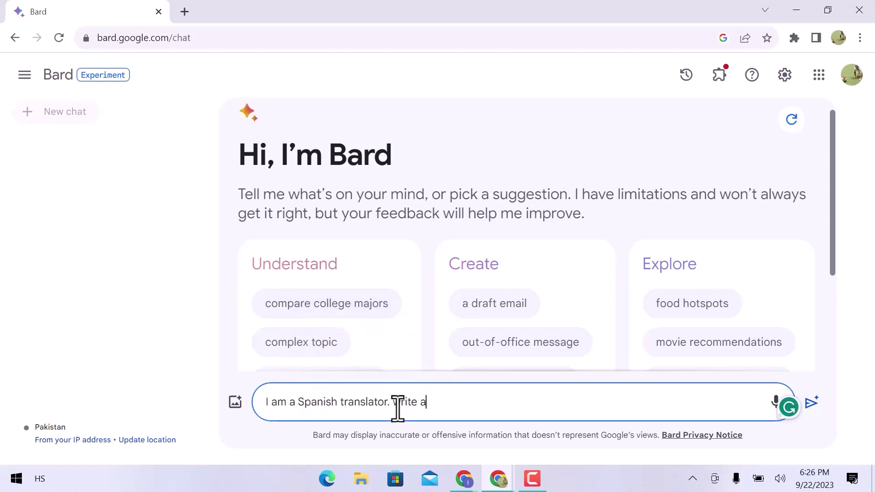
{"action": "type", "text": "desc"}
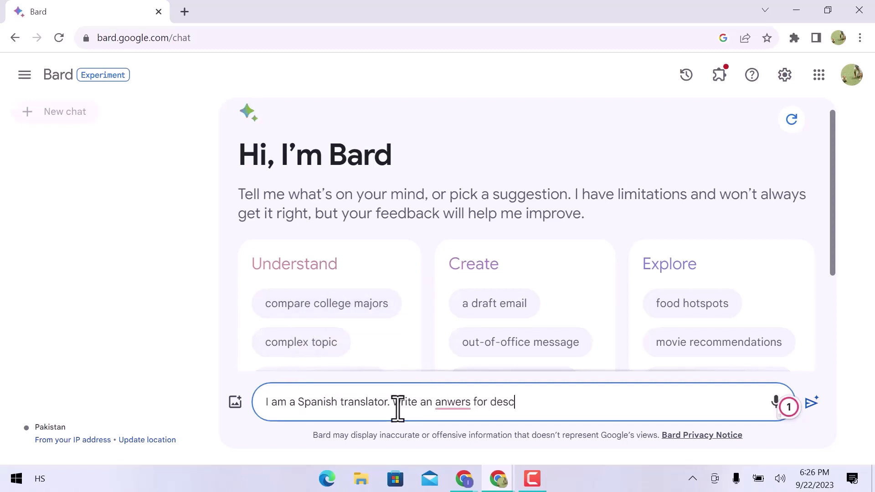
{"action": "type", "text": "ription of translator job. my client re"}
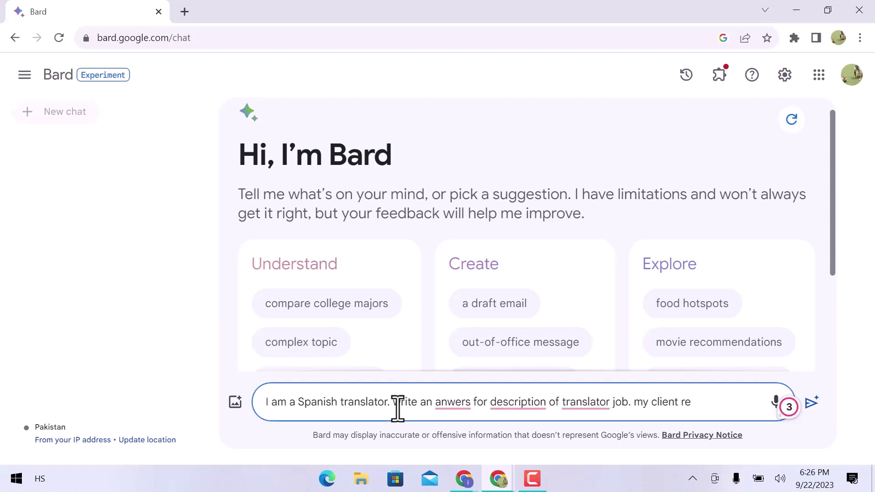
{"action": "type", "text": "quirements are here: "}
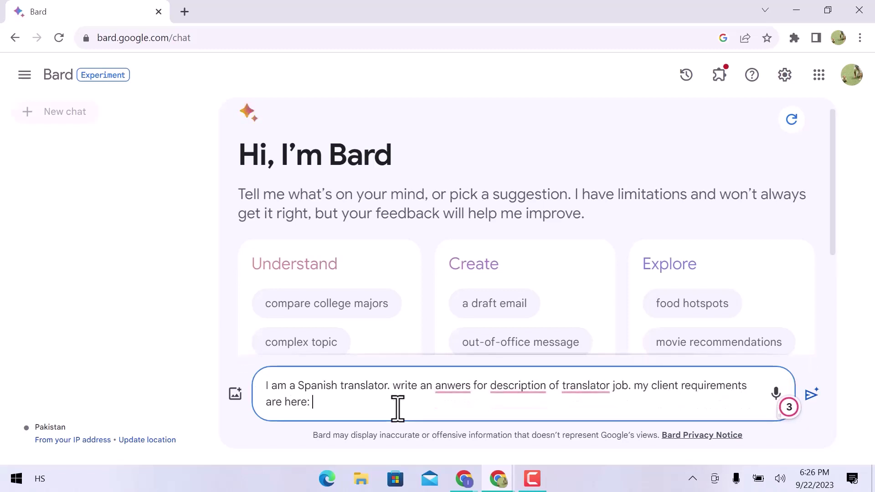
{"action": "type", "text": "\"\""}
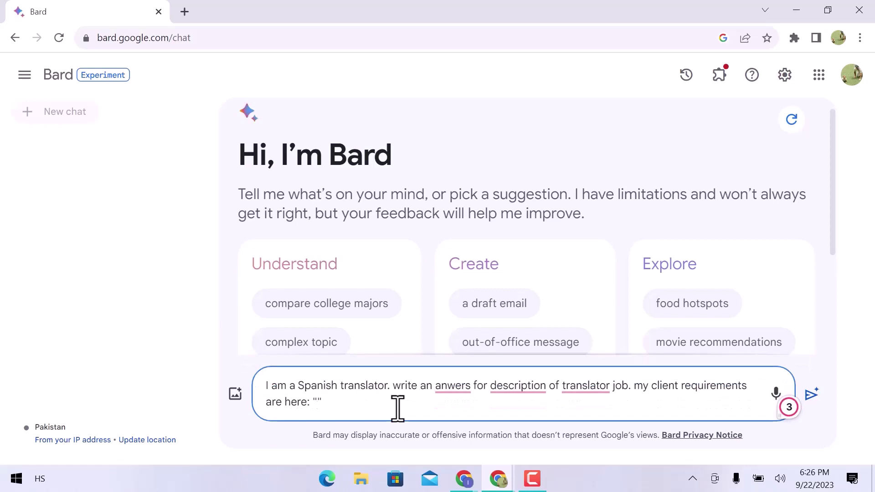
{"action": "key", "text": "ctrl+v"}
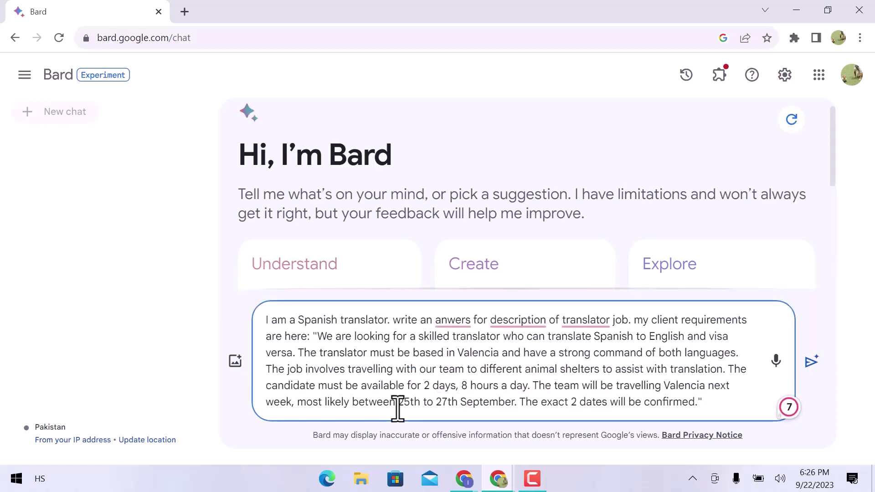
{"action": "key", "text": "Return"}
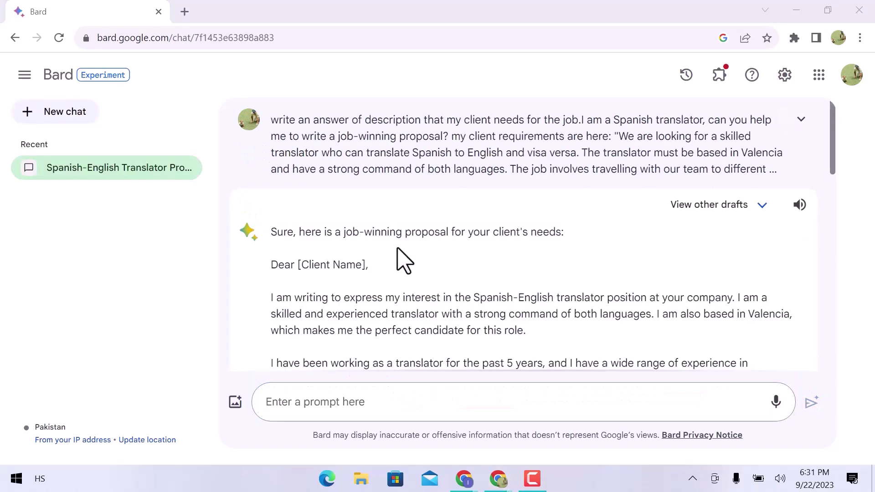
- Ask Bard to 'write in a few lines.' and select the resulting short letter
{"action": "scroll", "coordinate": [399, 260], "scroll_direction": "down", "scroll_amount": 2}
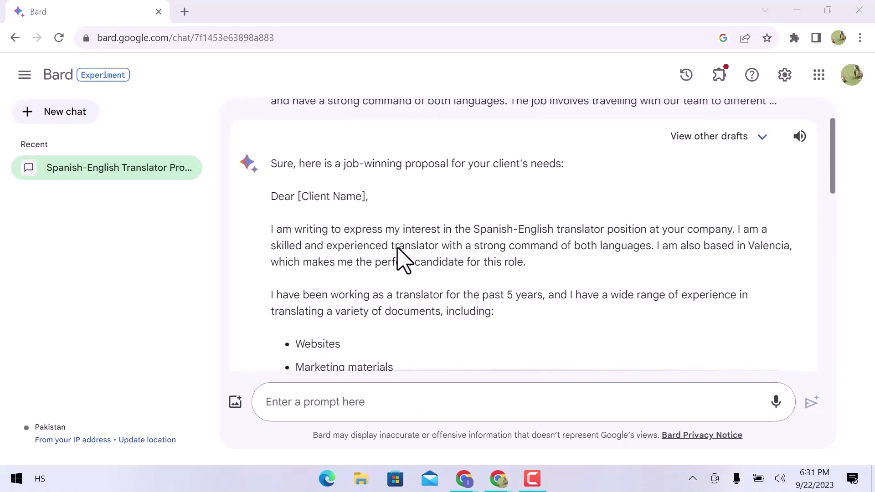
{"action": "scroll", "coordinate": [402, 260], "scroll_direction": "down", "scroll_amount": 9}
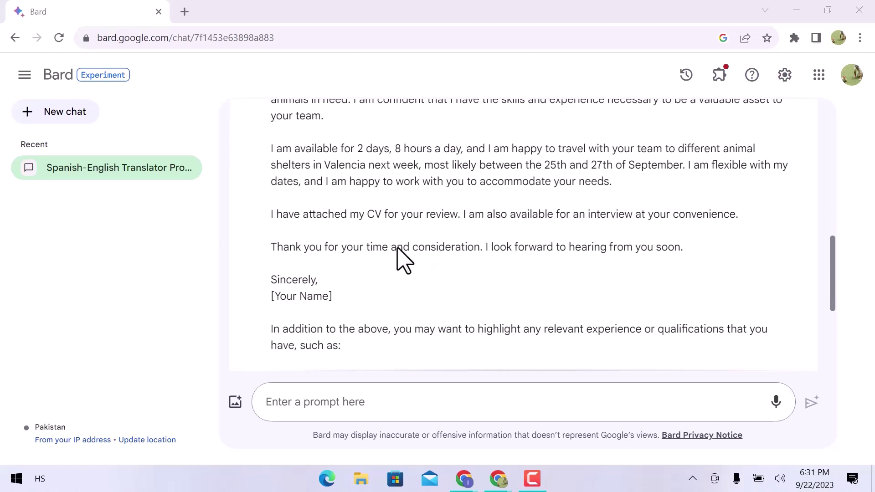
{"action": "left_click", "coordinate": [417, 398]}
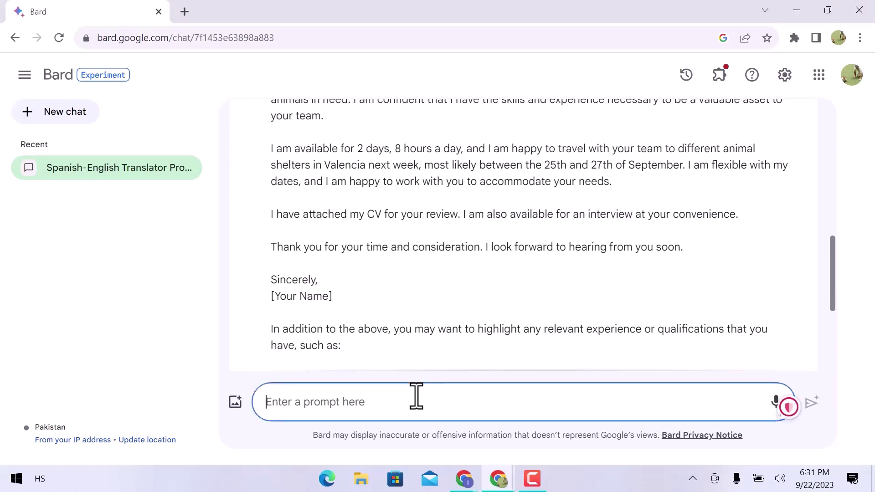
{"action": "type", "text": "wt"}
{"action": "key", "text": "BackSpace"}
{"action": "type", "text": "rite in a"}
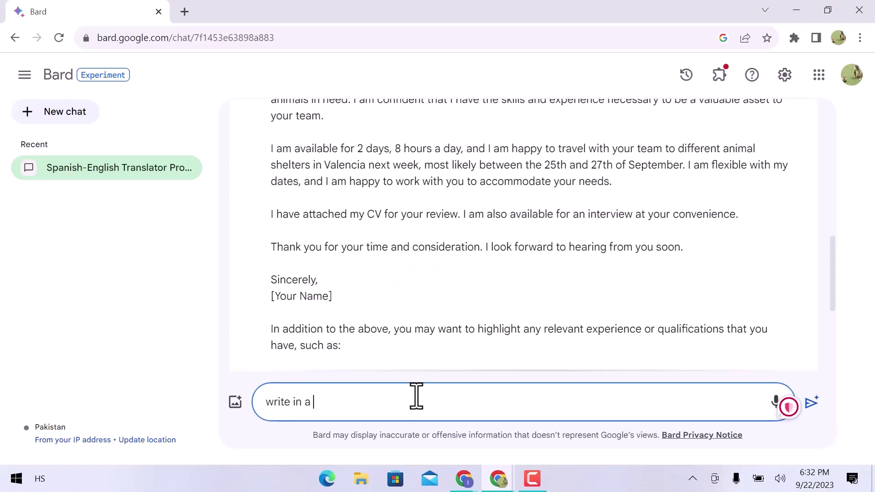
{"action": "type", "text": " few lines."}
{"action": "key", "text": "Return"}
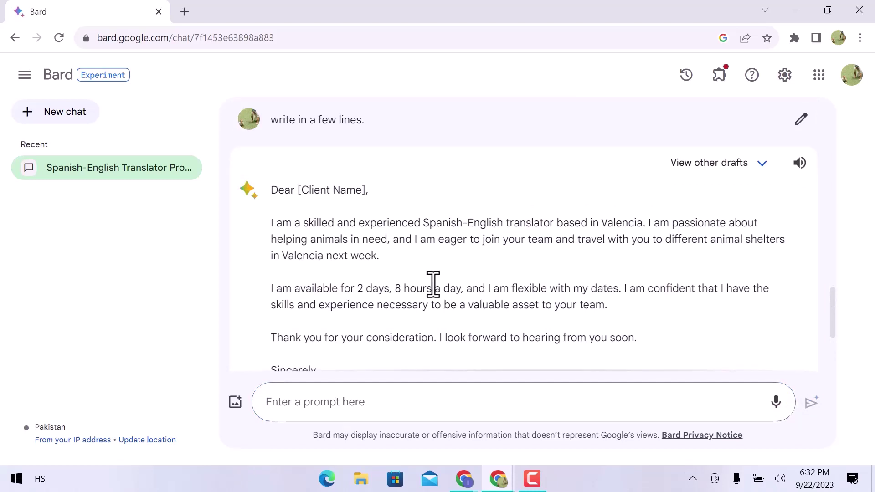
{"action": "scroll", "coordinate": [433, 286], "scroll_direction": "down", "scroll_amount": 1}
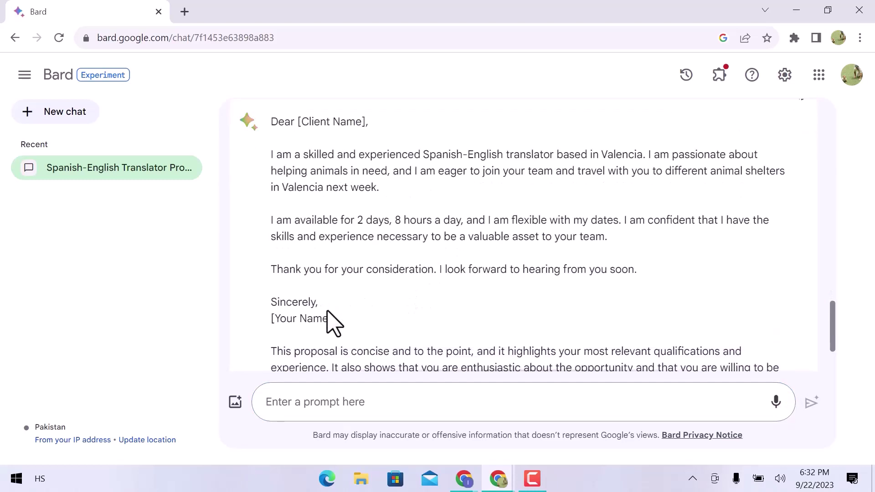
{"action": "left_click_drag", "start_coordinate": [336, 321], "coordinate": [263, 133]}
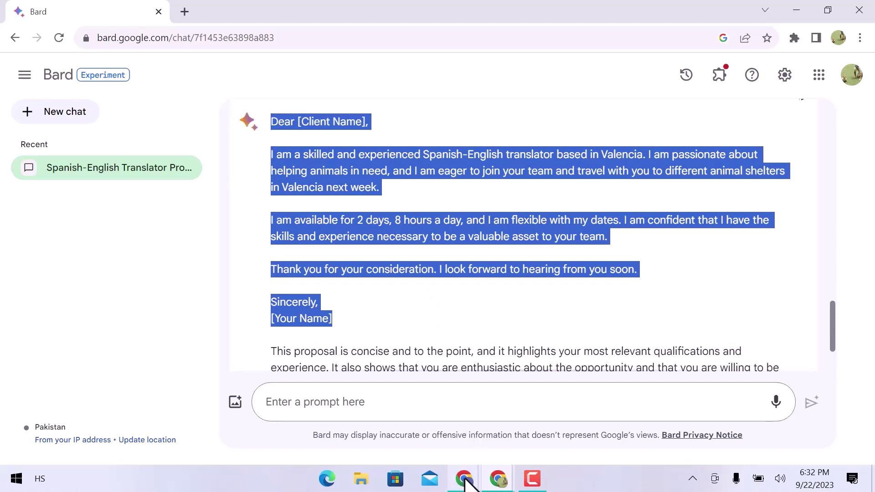
- Paste Bard's short letter into the Upwork Cover Letter box
{"action": "mouse_move", "coordinate": [465, 476]}
{"action": "left_click", "coordinate": [511, 444]}
{"action": "scroll", "coordinate": [465, 351], "scroll_direction": "down", "scroll_amount": 15}
{"action": "left_click", "coordinate": [248, 176]}
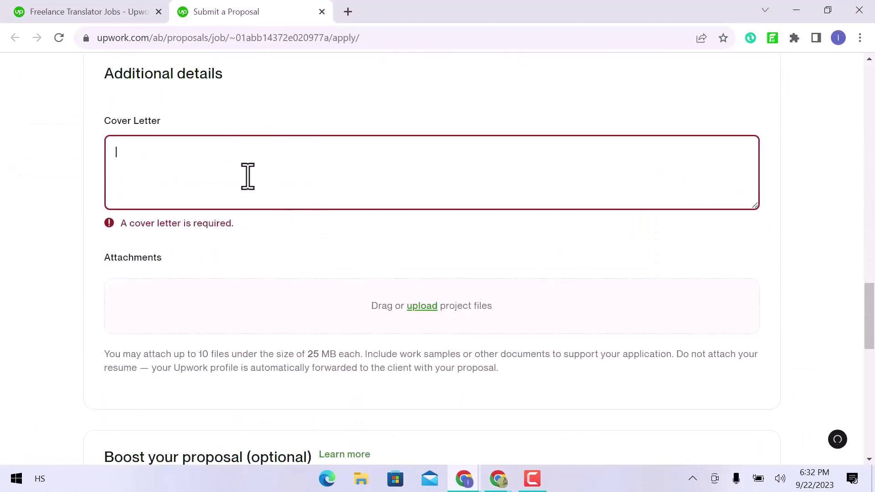
{"action": "key", "text": "ctrl+v"}
- Replace the letter's placeholders, signing it XYZ and addressing it to Sir
{"action": "left_click_drag", "start_coordinate": [172, 203], "coordinate": [114, 201]}
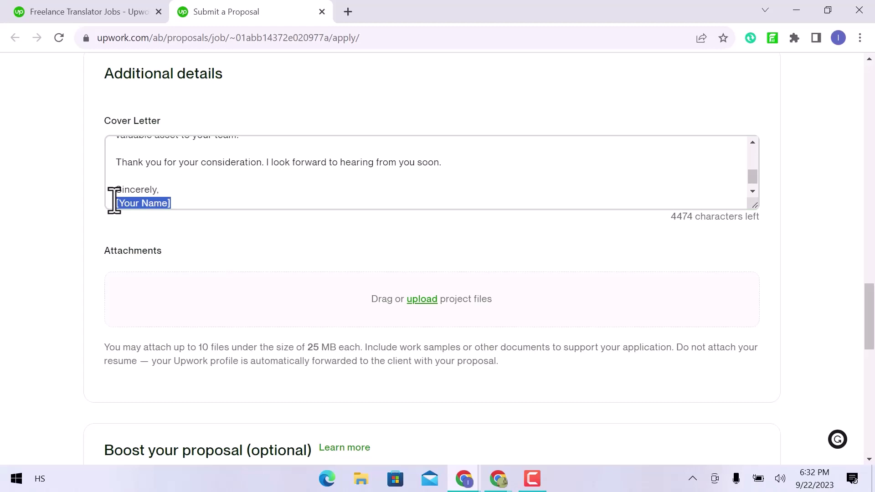
{"action": "type", "text": "XYZ"}
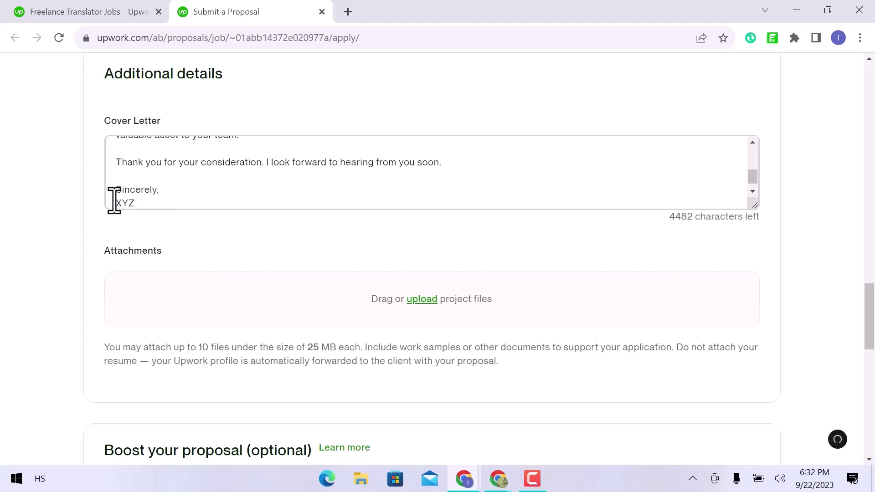
{"action": "scroll", "coordinate": [183, 185], "scroll_direction": "up", "scroll_amount": 2}
{"action": "scroll", "coordinate": [183, 184], "scroll_direction": "up", "scroll_amount": 1}
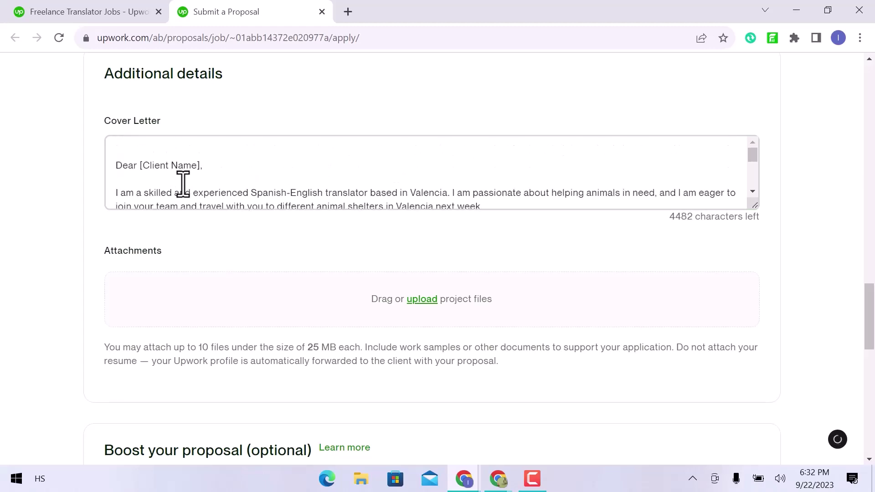
{"action": "left_click_drag", "start_coordinate": [199, 166], "coordinate": [139, 162]}
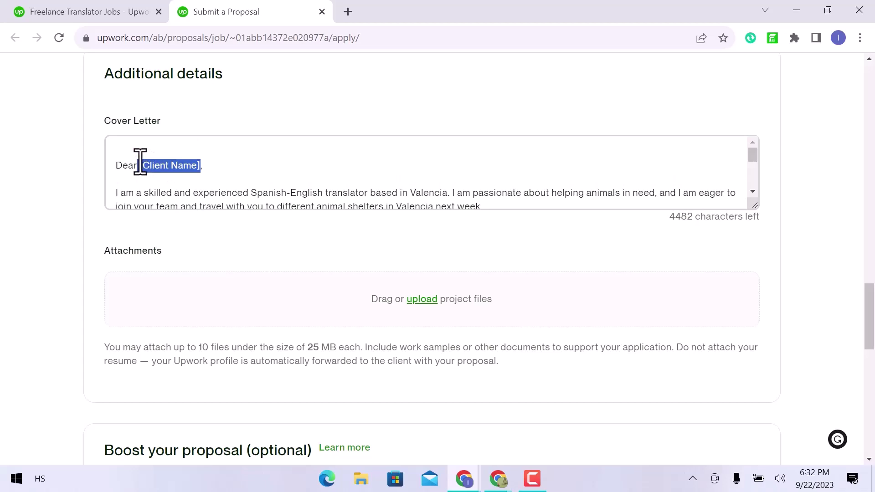
{"action": "type", "text": "Since"}
{"action": "type", "text": "r"}
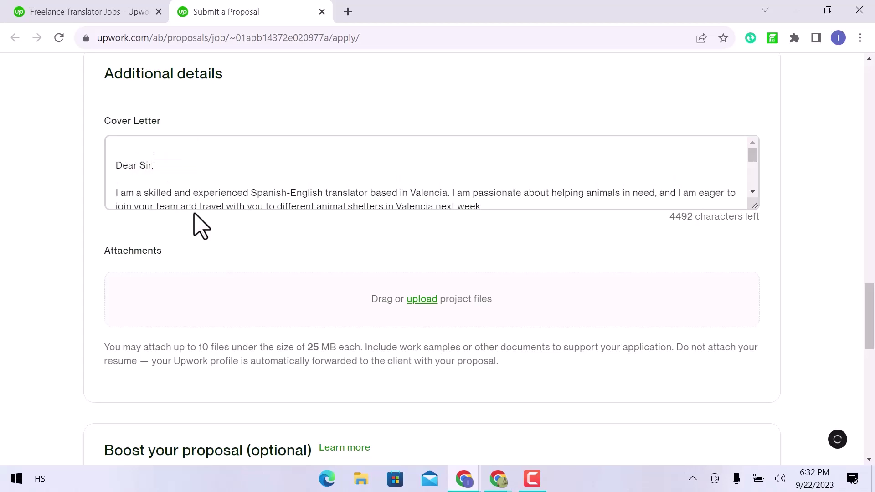
{"action": "scroll", "coordinate": [217, 162], "scroll_direction": "down", "scroll_amount": 3}
{"action": "scroll", "coordinate": [217, 162], "scroll_direction": "down", "scroll_amount": 3}
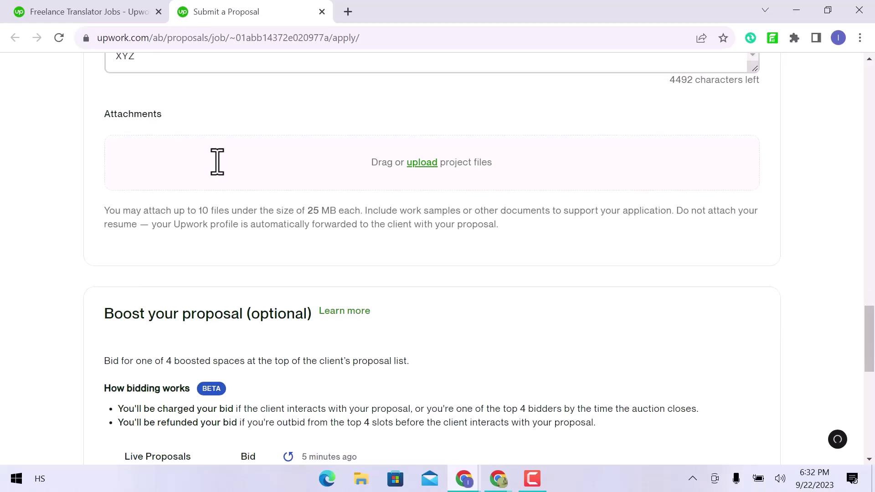
- Send the Valencia translator proposal for 16 Connects
{"action": "scroll", "coordinate": [217, 162], "scroll_direction": "down", "scroll_amount": 5}
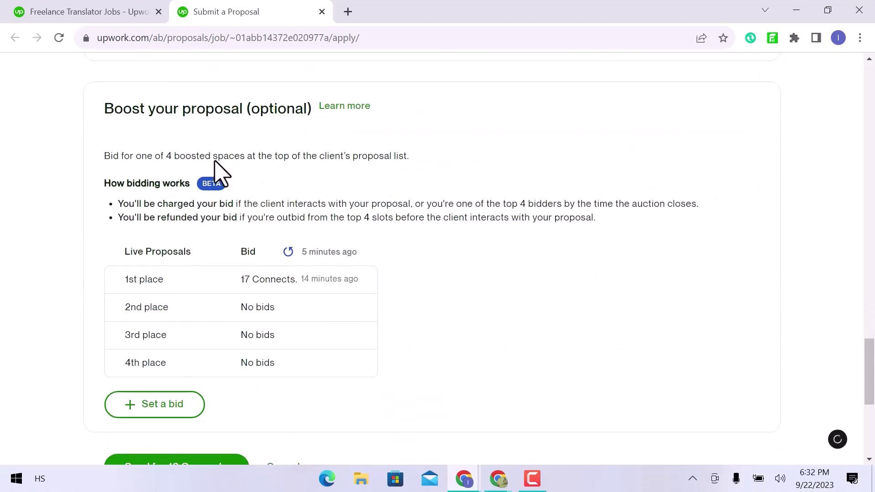
{"action": "scroll", "coordinate": [218, 162], "scroll_direction": "down", "scroll_amount": 5}
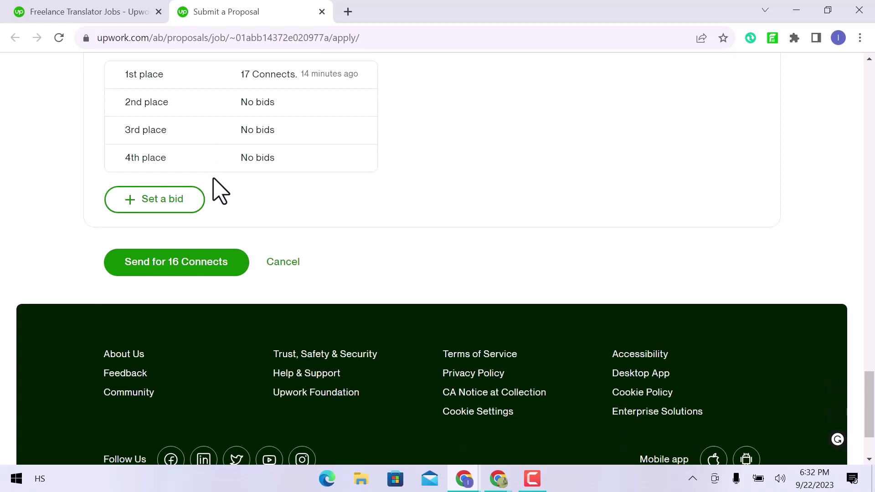
{"action": "left_click", "coordinate": [201, 268]}
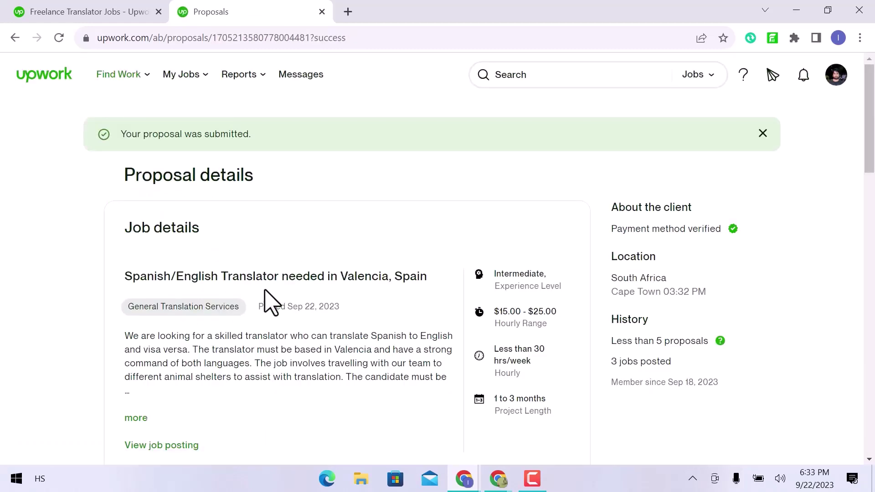
{"action": "scroll", "coordinate": [269, 303], "scroll_direction": "down", "scroll_amount": 3}
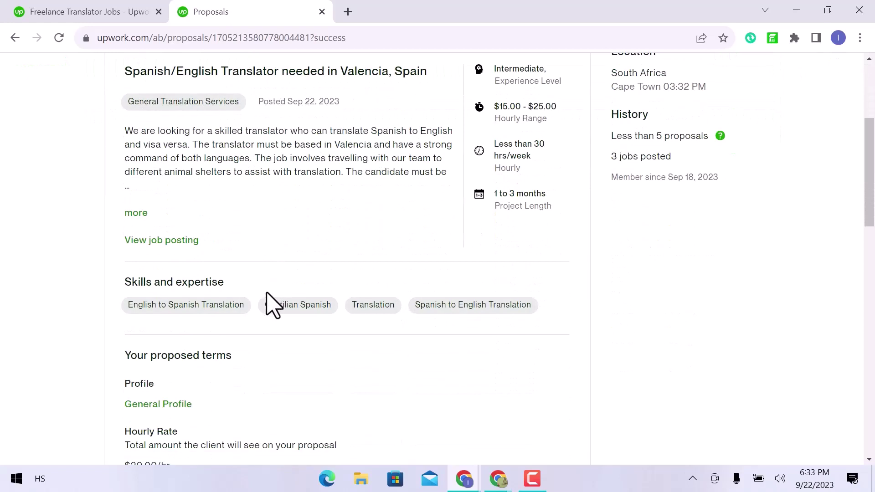